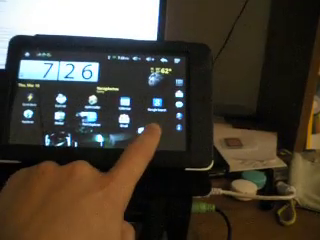
drag(122, 116, 50, 118)
mouse_move(60, 135)
mouse_down()
mouse_move(178, 135)
mouse_move(90, 130)
mouse_up()
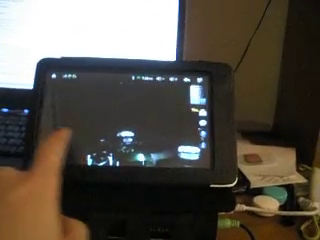
drag(60, 140, 125, 132)
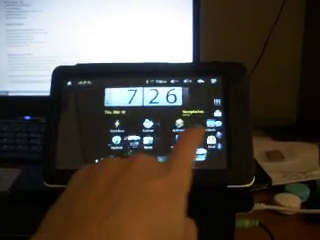
drag(185, 158, 35, 122)
drag(210, 145, 135, 128)
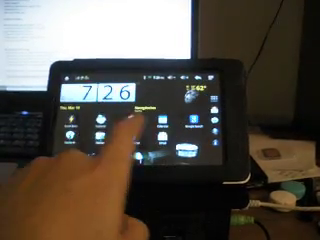